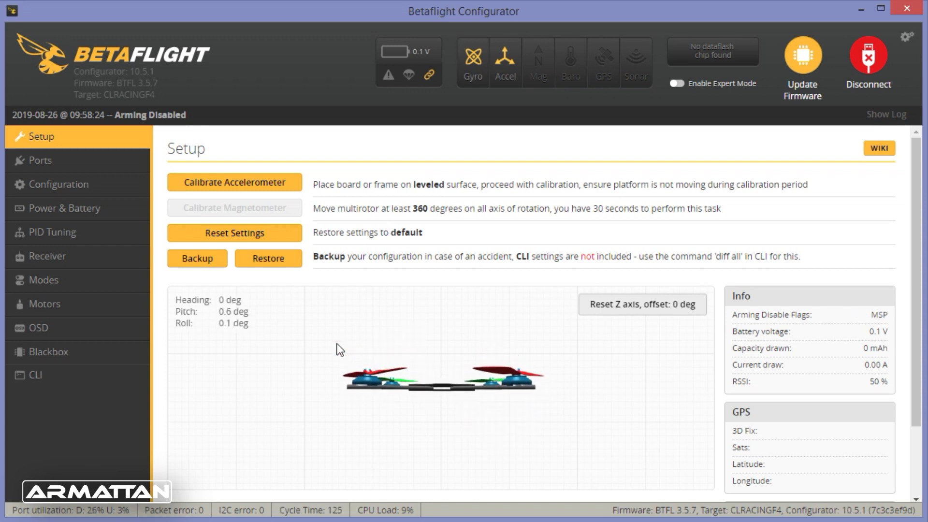
Open the Receiver page and view the available channel map presets without selecting a different one.
click(114, 263)
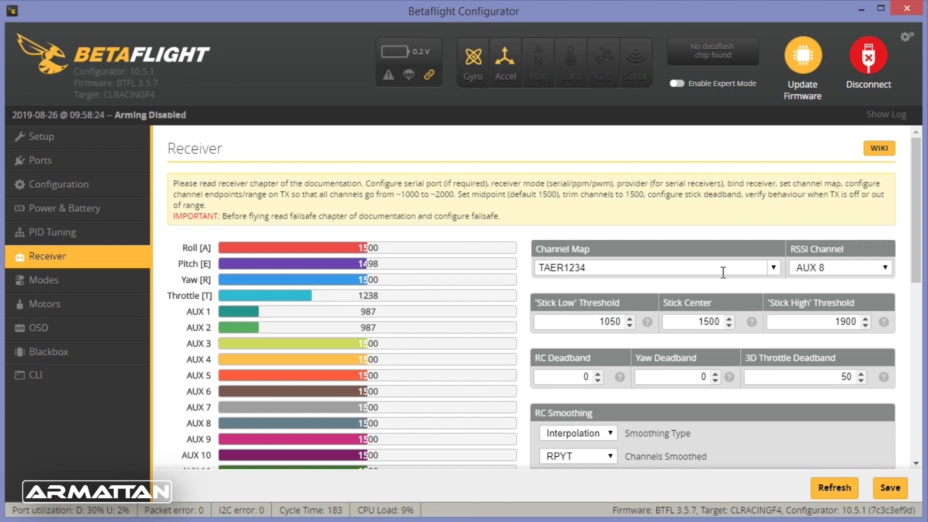
click(773, 267)
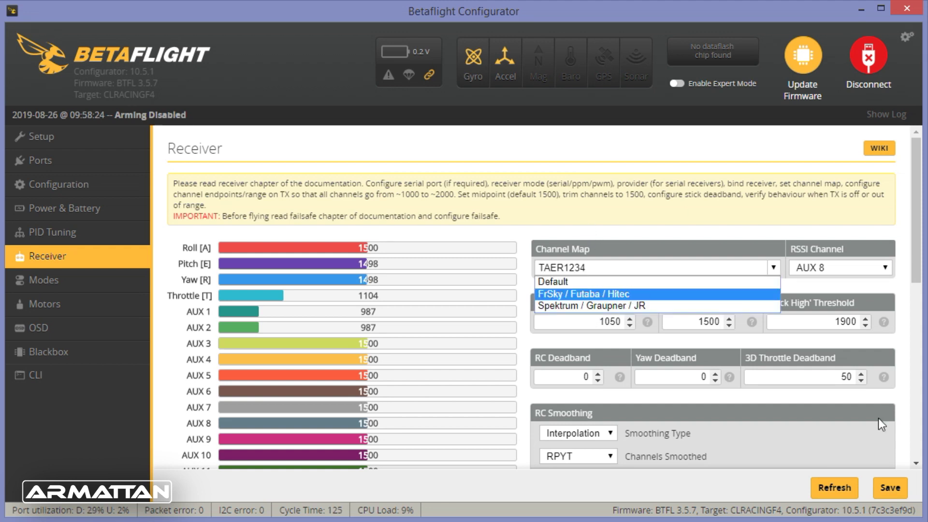
click(578, 237)
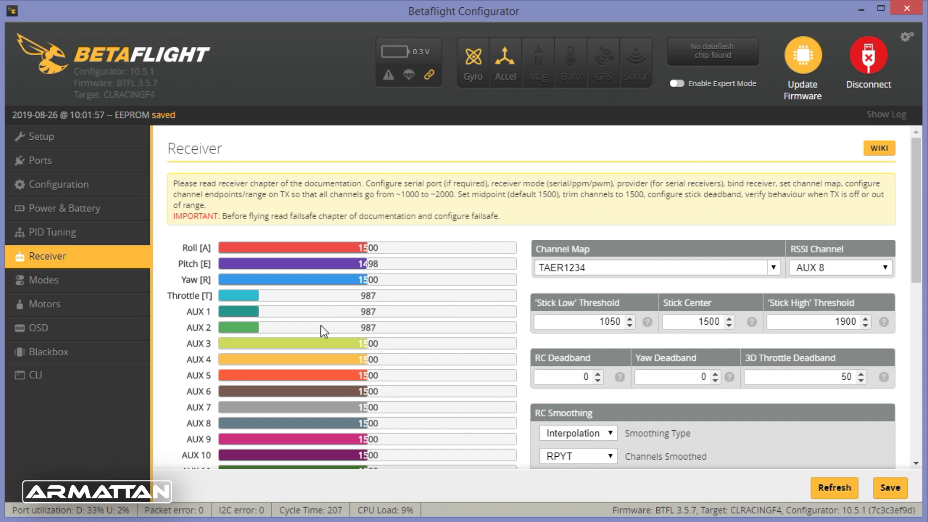
Open the Modes page, turn off hiding of unused modes, and look through the full mode list.
click(101, 276)
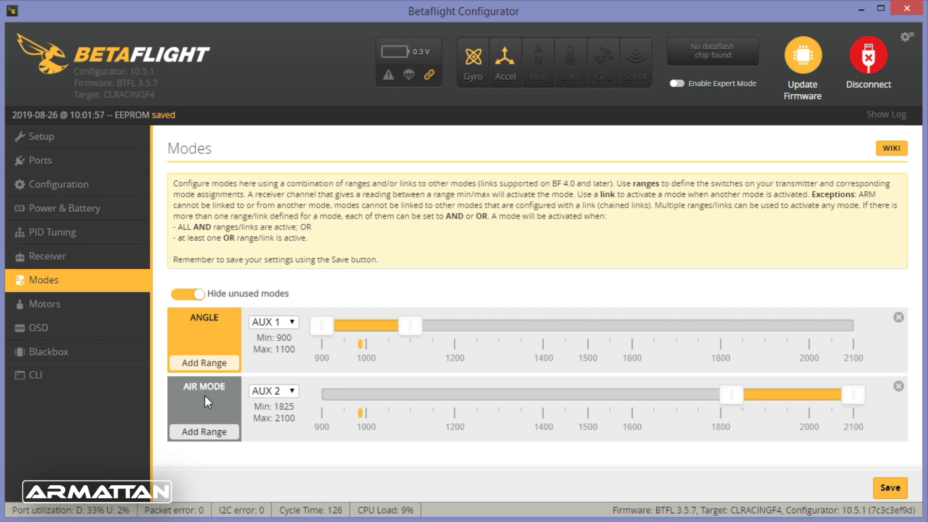
click(198, 300)
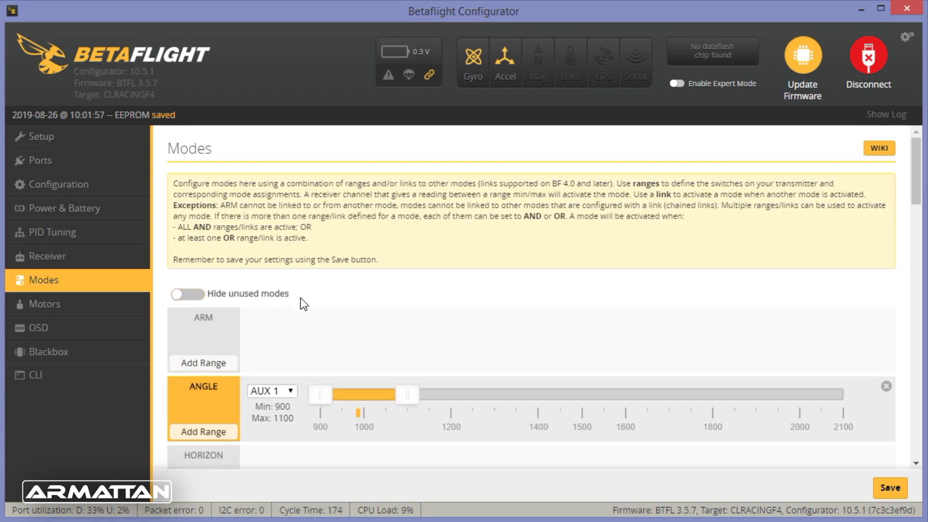
scroll(411, 336, down, 6)
scroll(411, 332, down, 11)
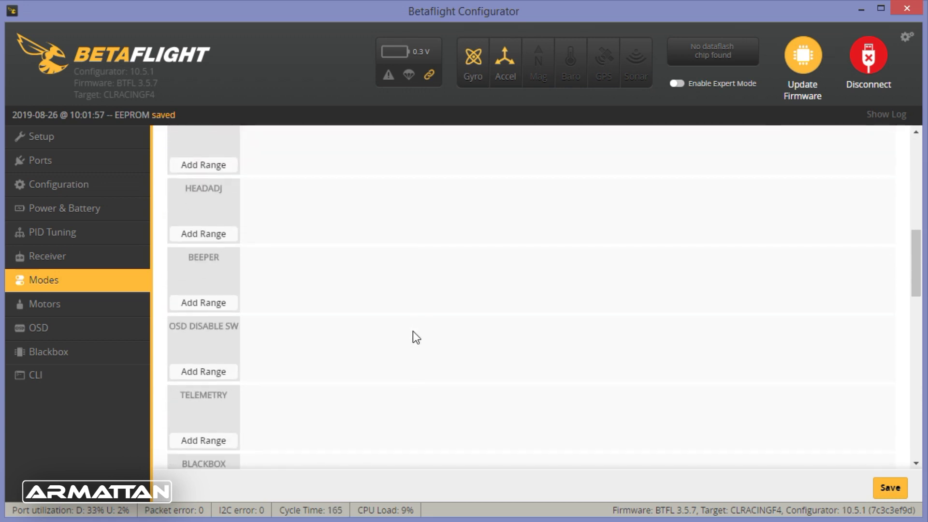
scroll(414, 333, up, 6)
scroll(413, 333, up, 10)
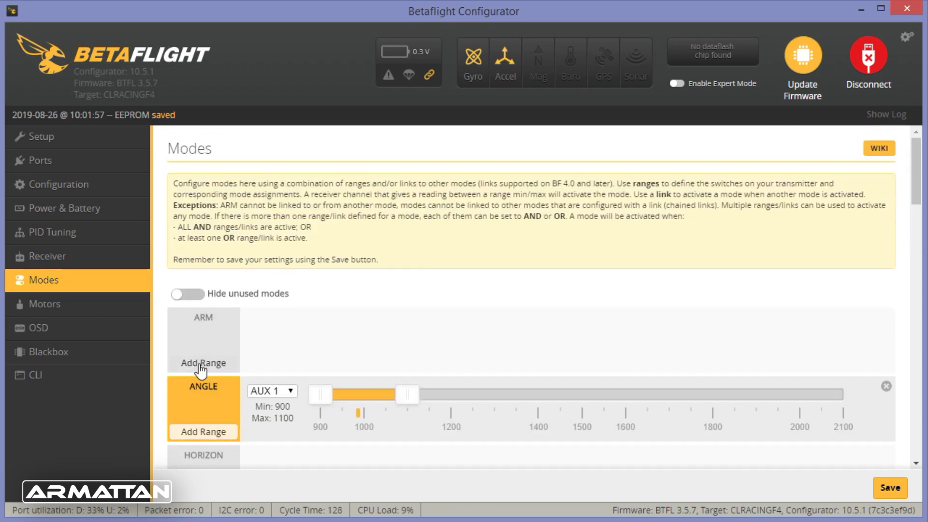
Add an ARM range on AUX 1 from 1350 to 2100 and save the modes.
click(230, 364)
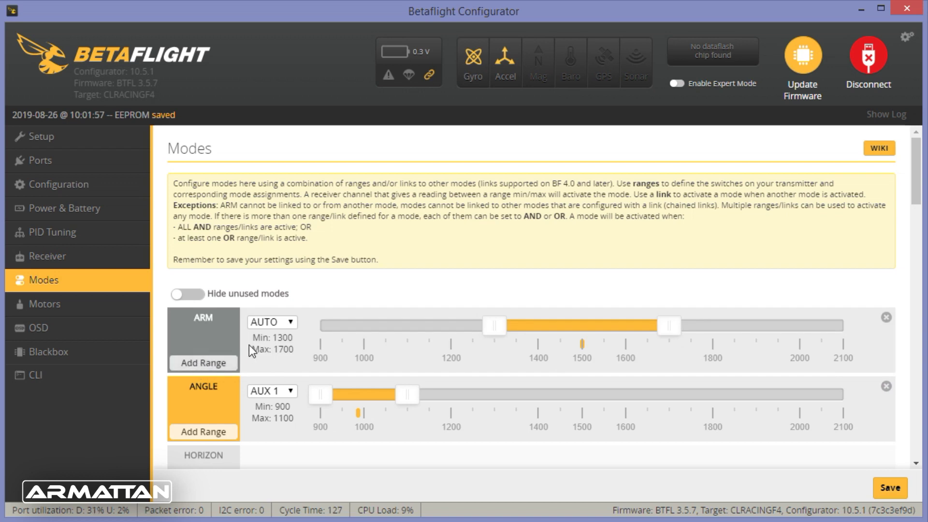
click(291, 322)
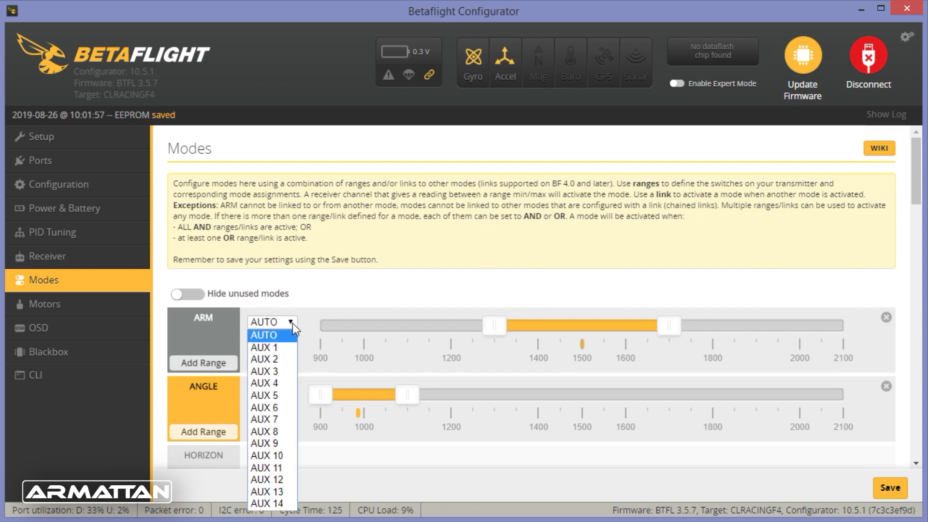
click(279, 346)
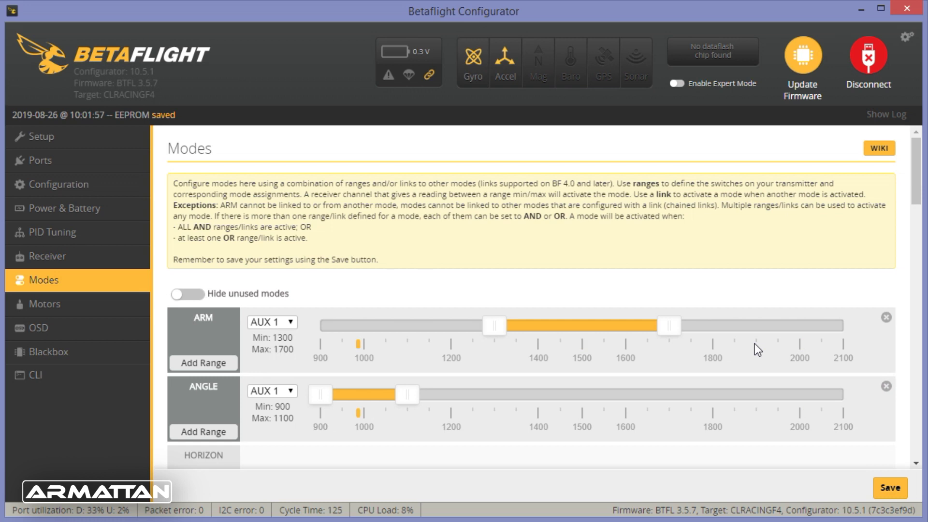
drag(672, 326, 882, 338)
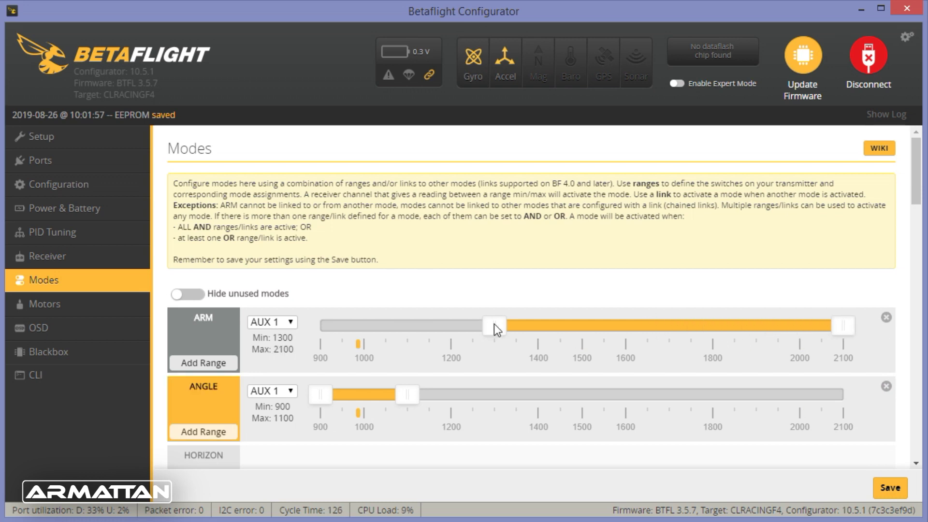
drag(496, 329, 708, 333)
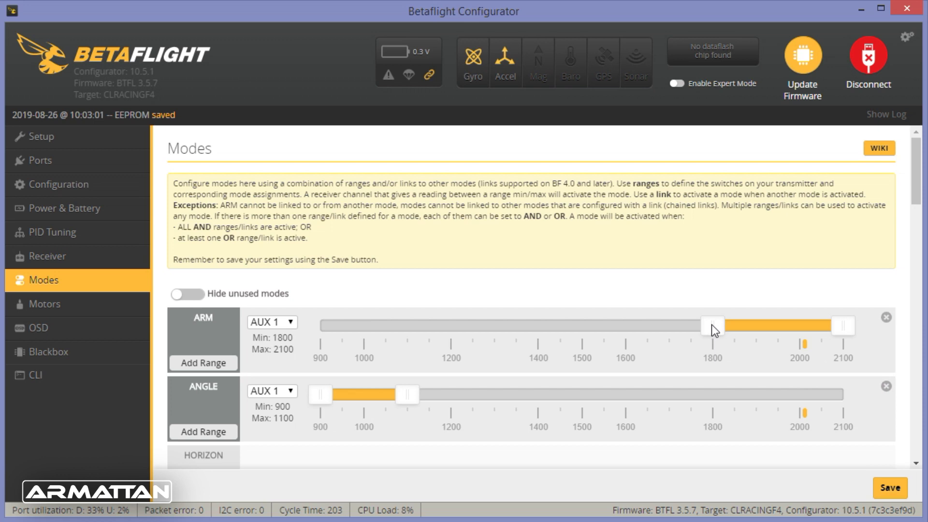
drag(715, 328, 523, 335)
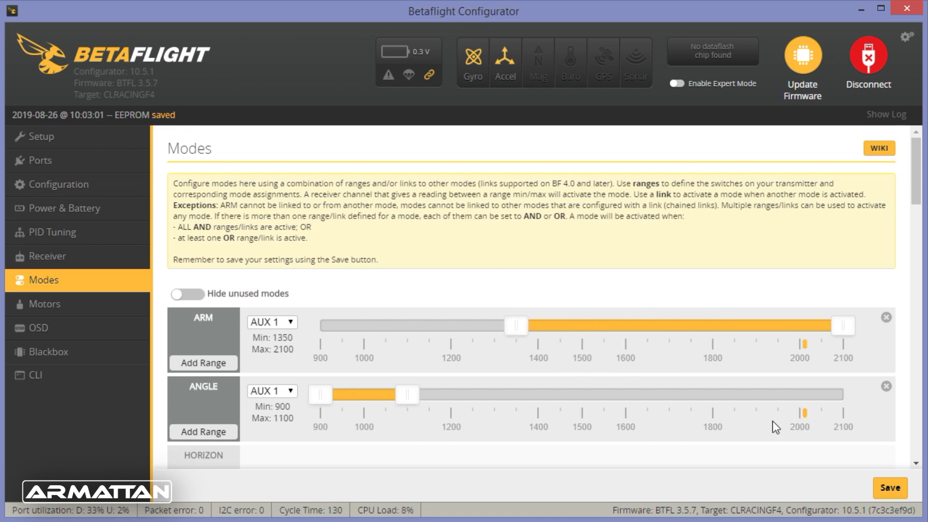
click(900, 490)
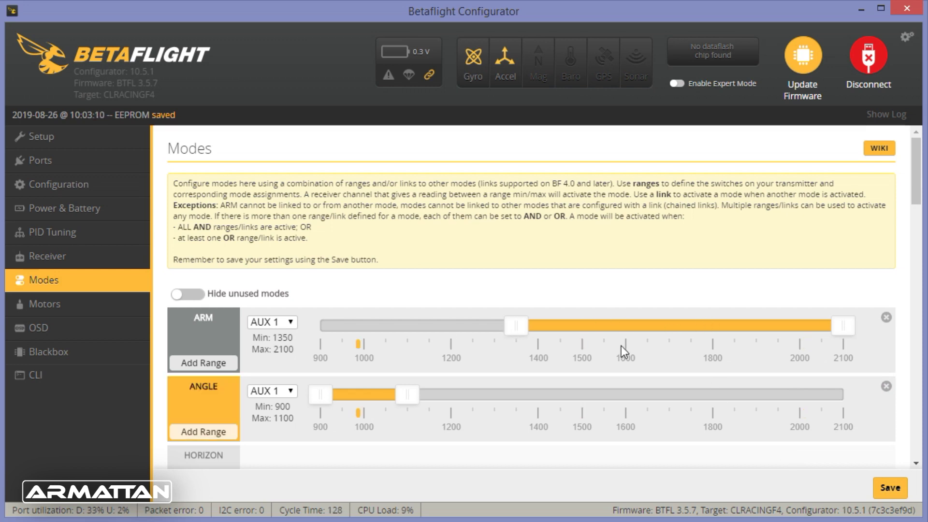
Assign the ANGLE mode range to AUX 2, save, and check the channels on the Receiver page.
scroll(562, 340, down, 2)
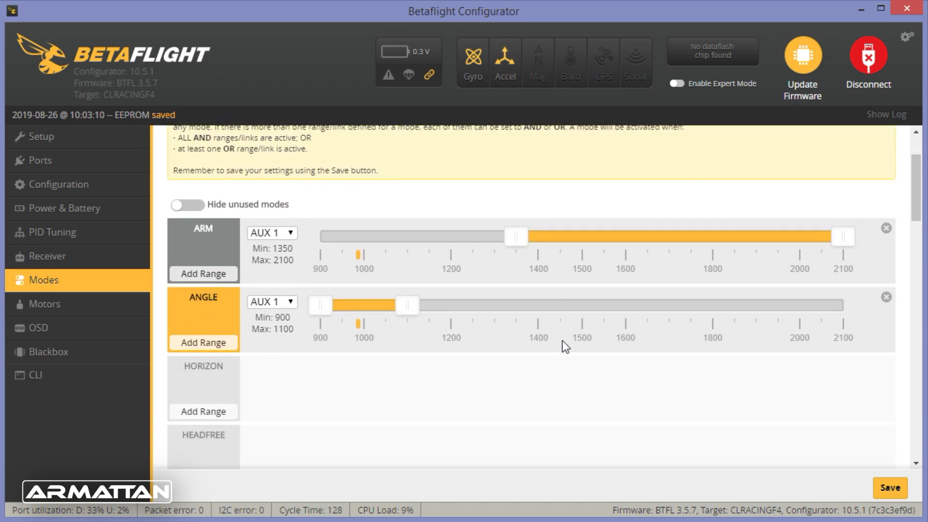
click(291, 303)
click(288, 338)
click(889, 488)
click(89, 256)
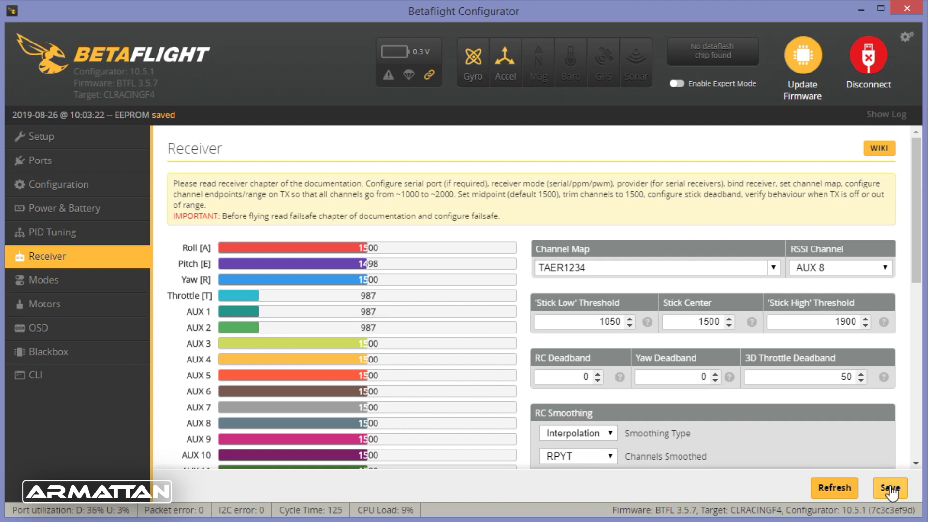
Return to the Modes page, add a HORIZON range on AUX 2 from 1300 to 1700, and save.
click(99, 282)
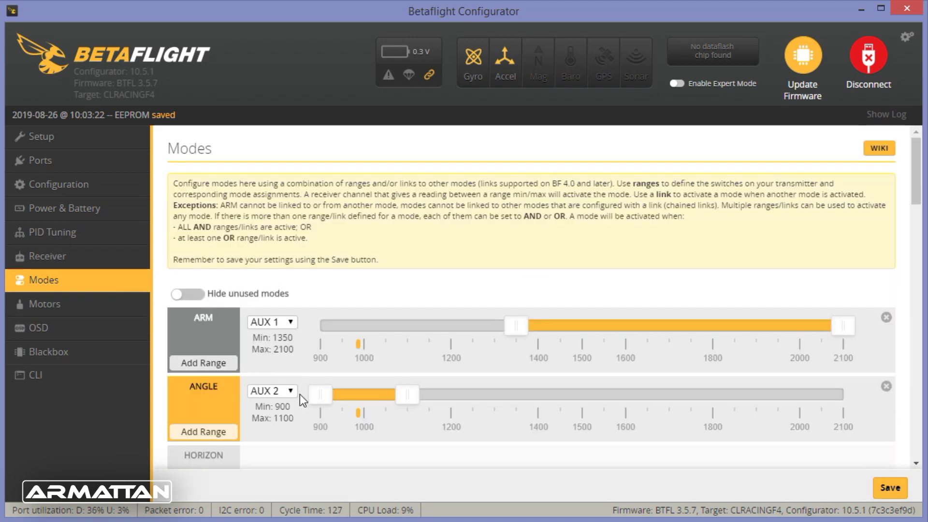
scroll(323, 393, down, 2)
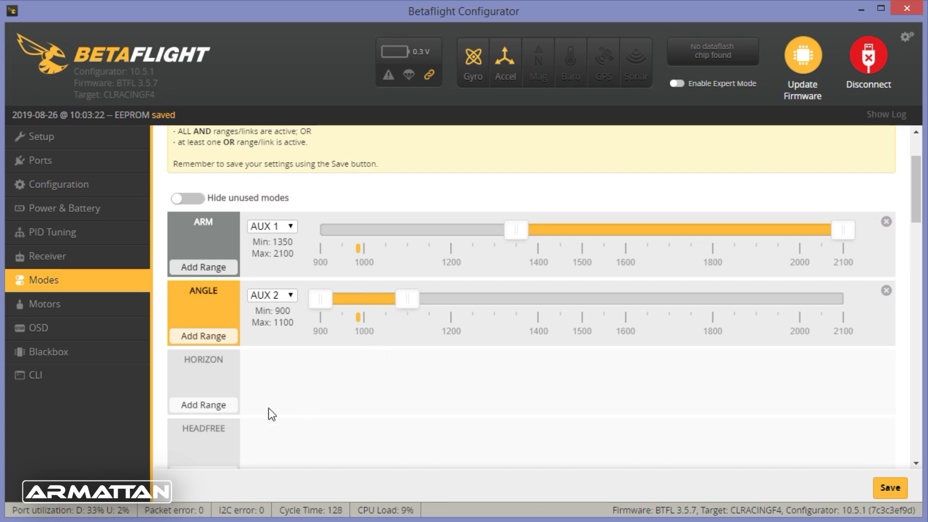
click(203, 404)
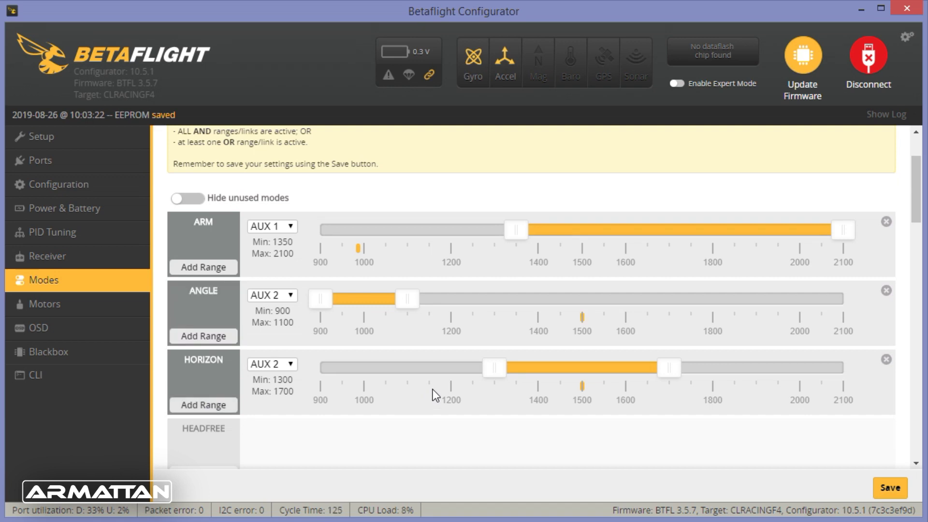
click(890, 488)
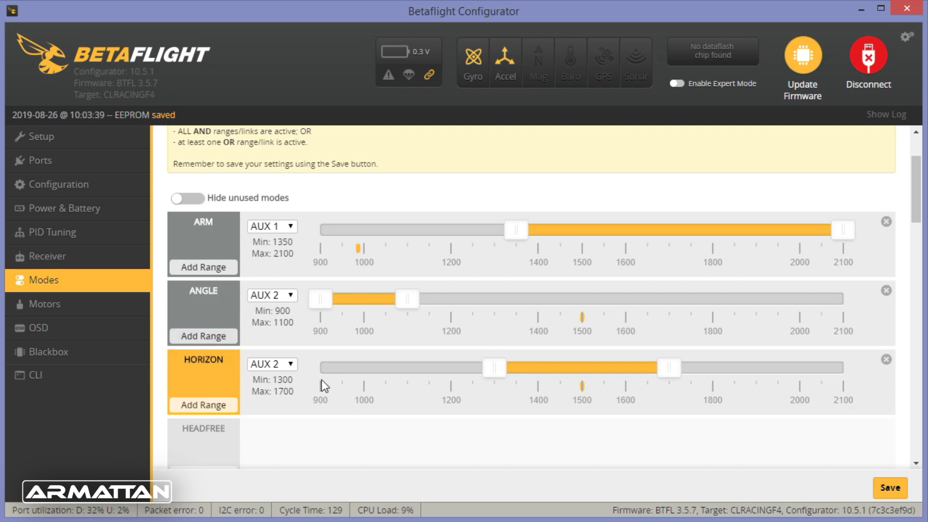
Set the AIR MODE range minimum on AUX 2 to 1400, save, and review the ARM, ANGLE and HORIZON ranges.
scroll(545, 388, down, 4)
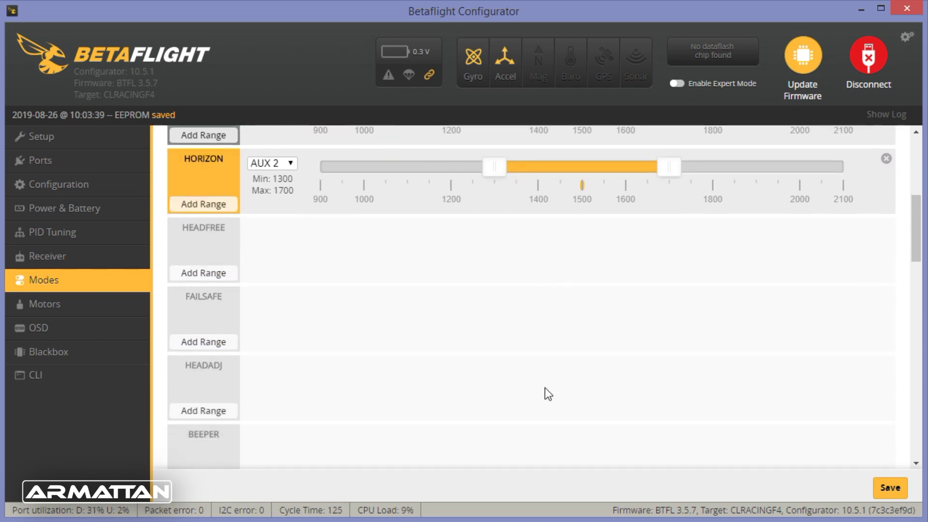
scroll(673, 262, up, 4)
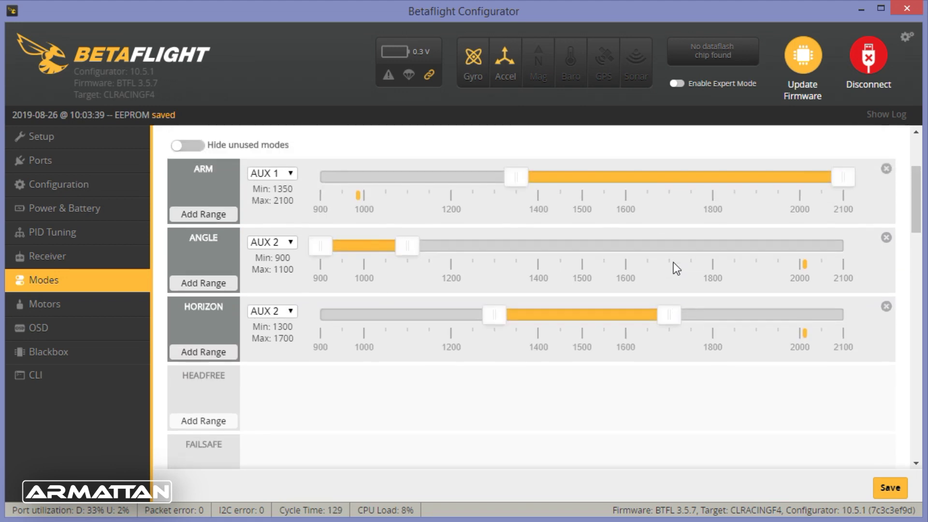
scroll(674, 262, down, 12)
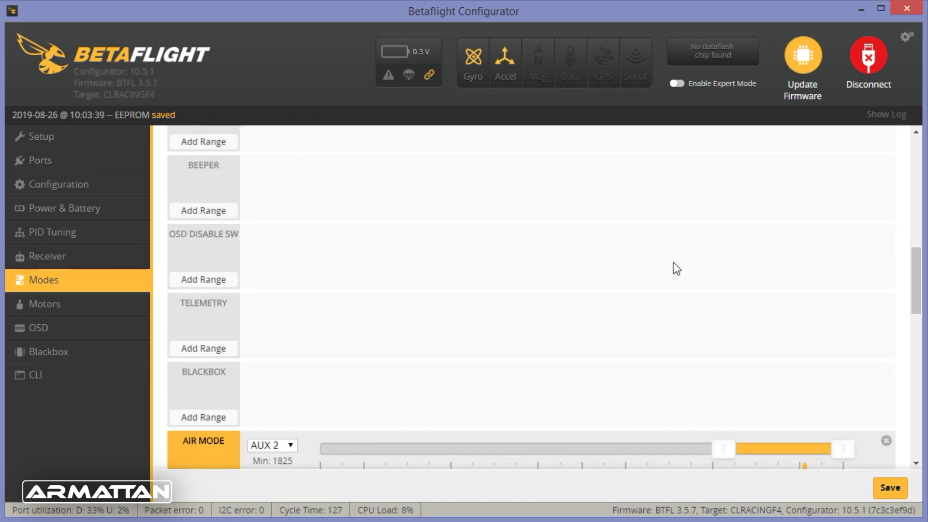
drag(713, 310, 541, 313)
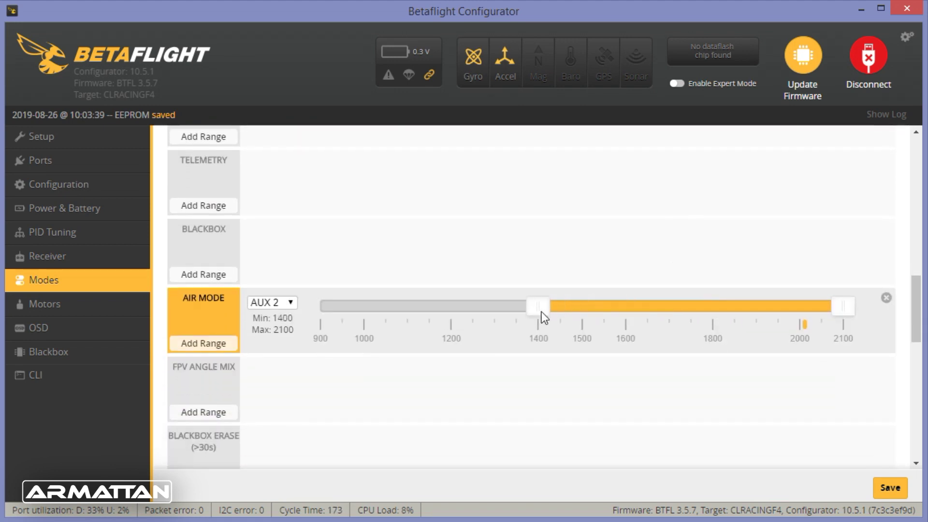
click(888, 495)
scroll(688, 325, up, 20)
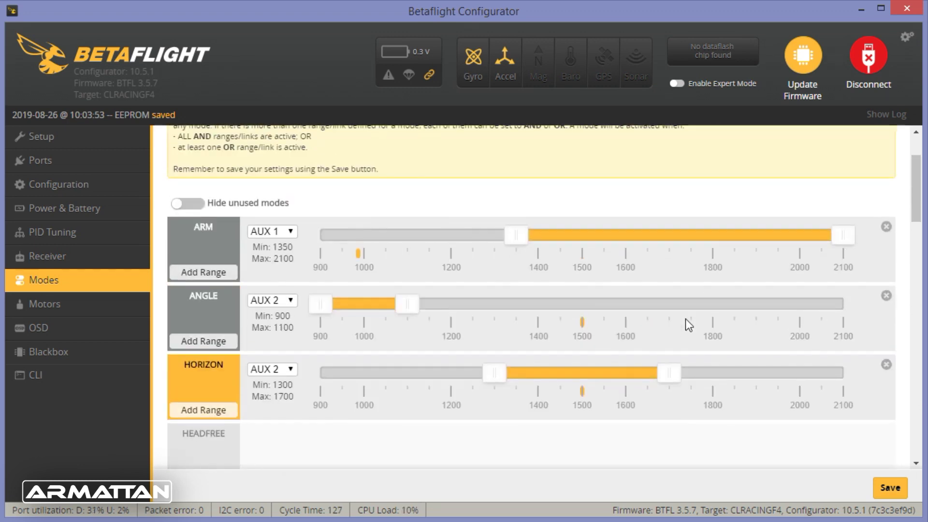
scroll(659, 328, down, 2)
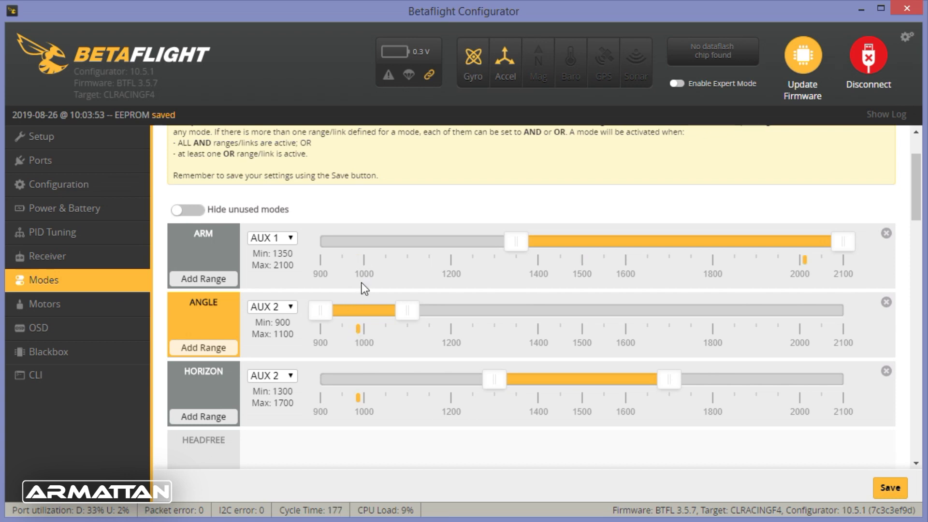
scroll(356, 285, up, 2)
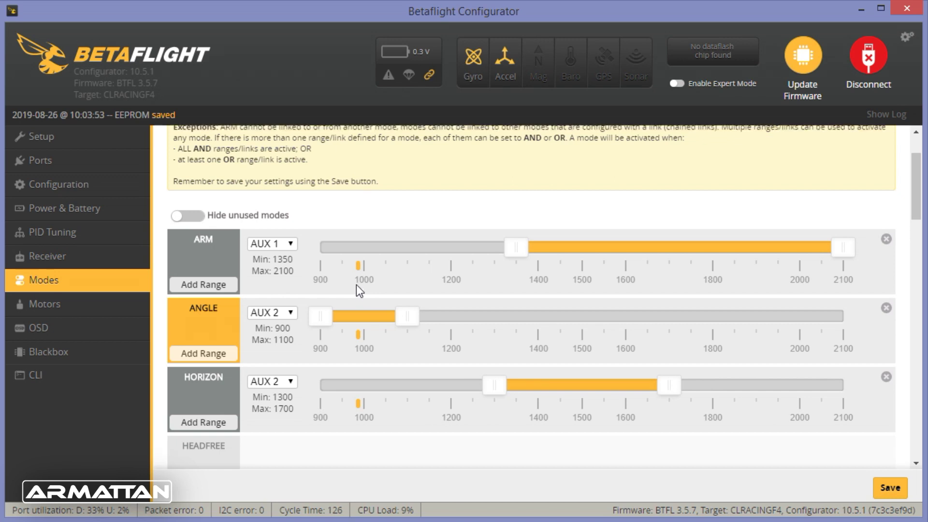
Open the Setup page and view the explanation of the active arming disable flag.
click(91, 136)
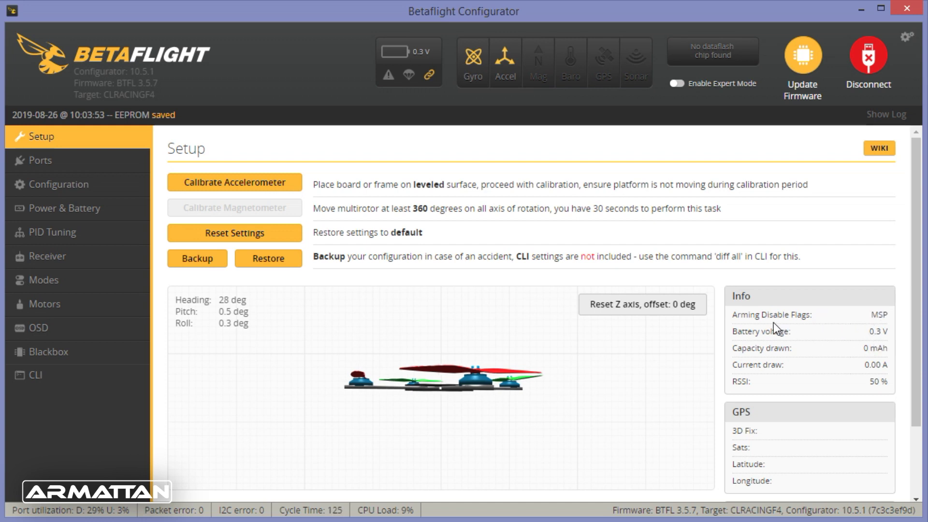
mouse_move(781, 319)
mouse_move(883, 316)
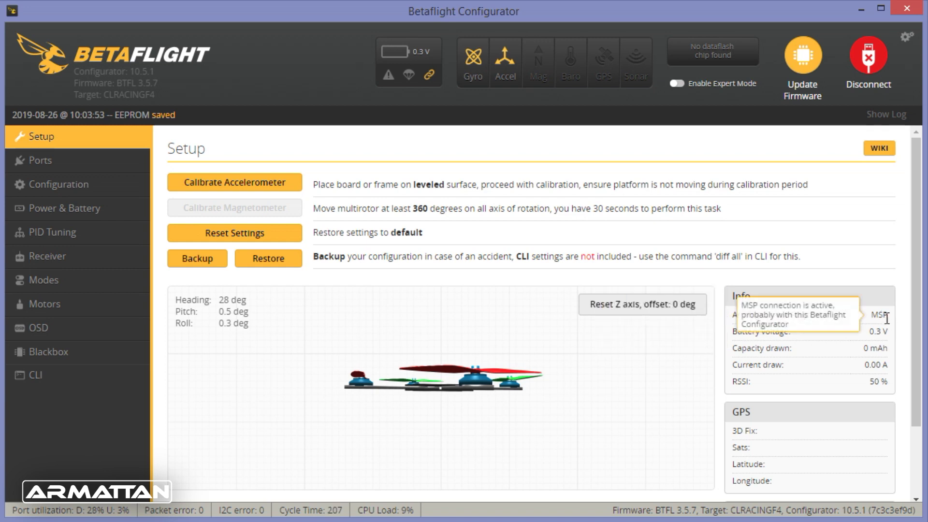